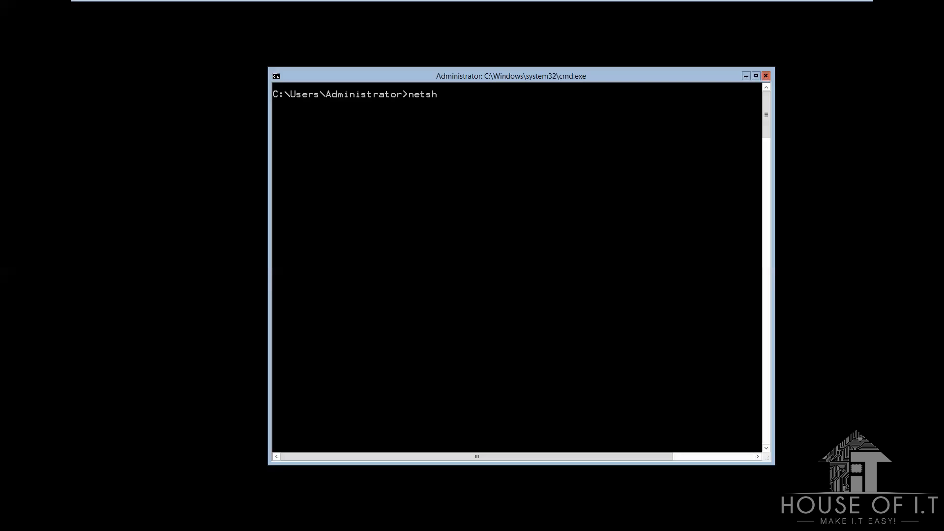
Step: List the IPv4 network interfaces with netsh to find the Ethernet0 adapter
type("interfa")
key("BackSpace")
type("face ip")
type("v4 shoe")
type(" inte")
type("rface")
key("Return")
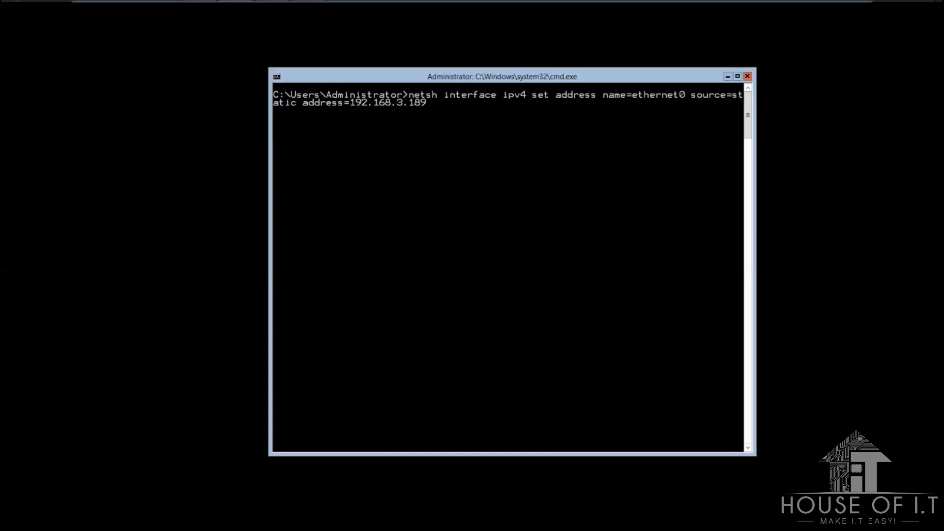
Step: Set Ethernet0 to static IPv4 192.168.3.189, verify with ipconfig /all, then clear the console
key("Return")
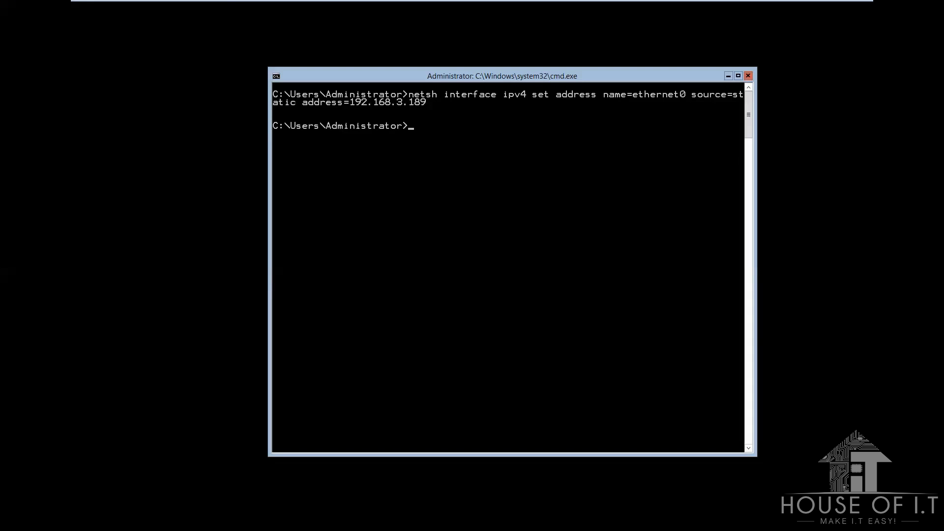
type("ipconfig /all")
key("Return")
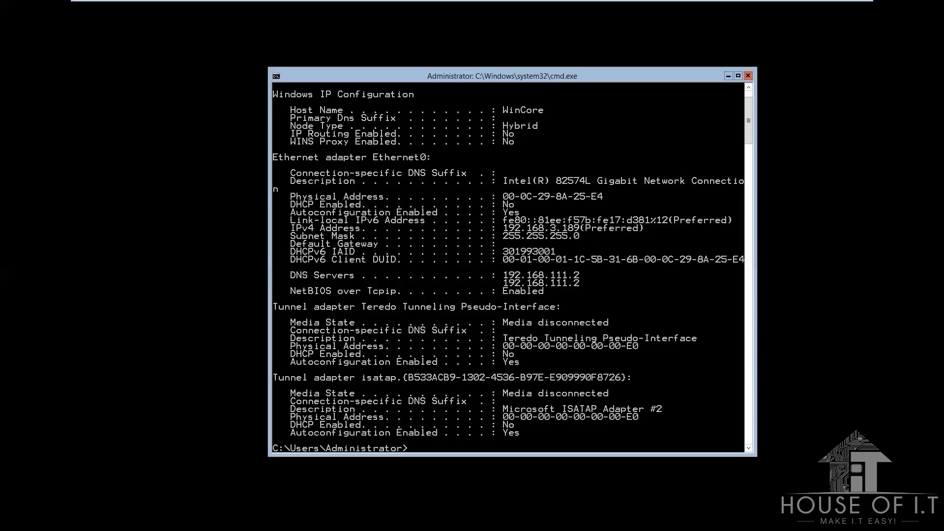
type("cls")
key("Return")
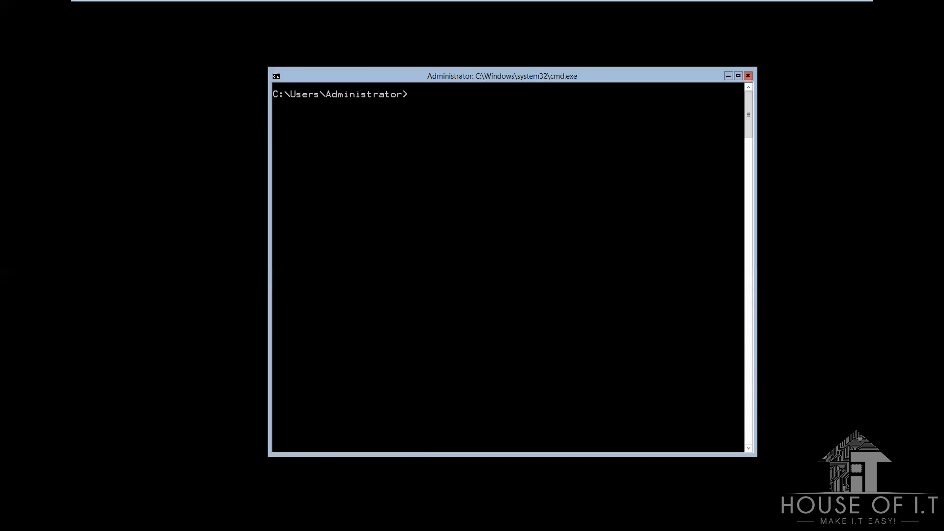
Step: Add 192.168.3.202 as DNS server index 1 on Ethernet0 and confirm it with ipconfig
type("netsh int ipv4 add dnsserver na")
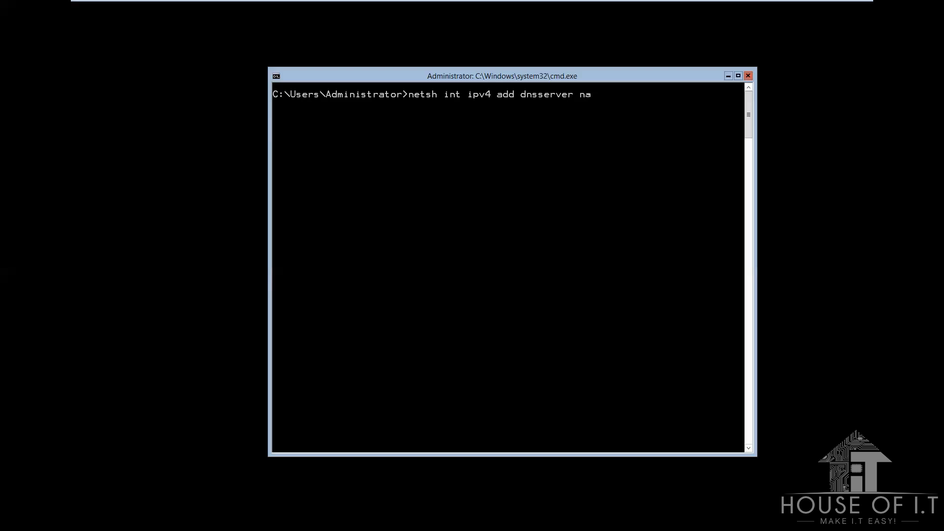
type("me=ethernet0 address=192.168.3.202")
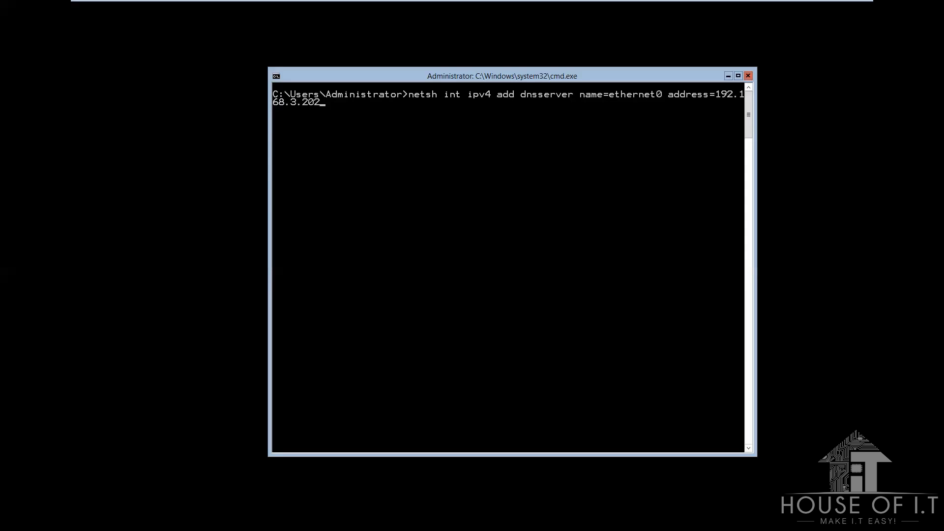
type(" index=1")
key("Return")
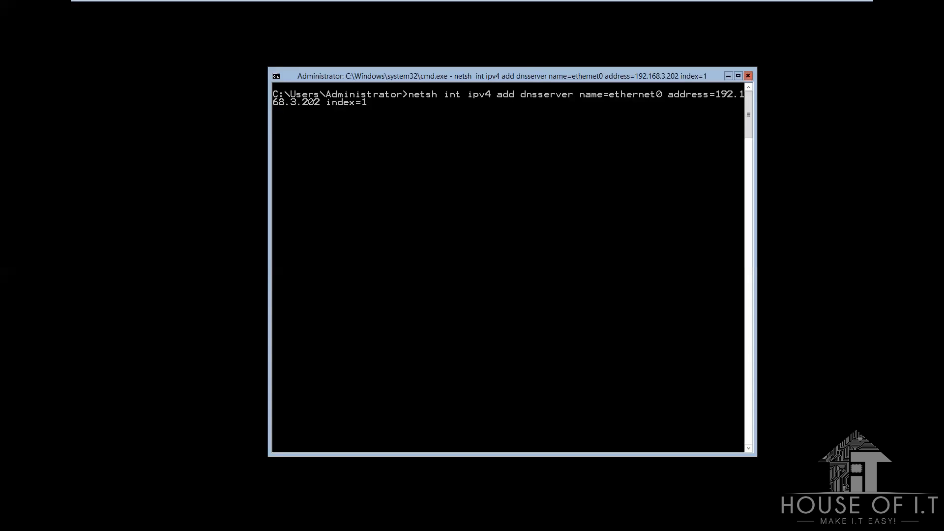
type("ipc")
type("onf")
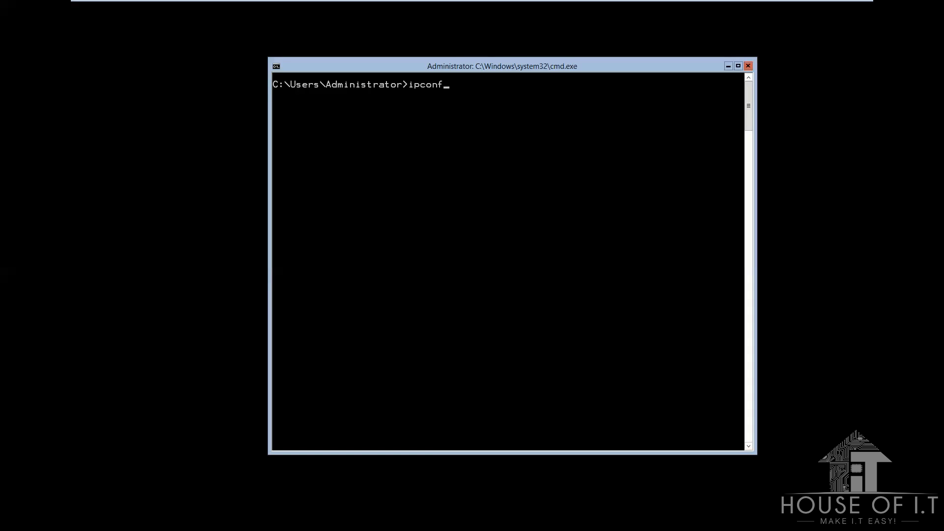
type("ig /all")
key("Return")
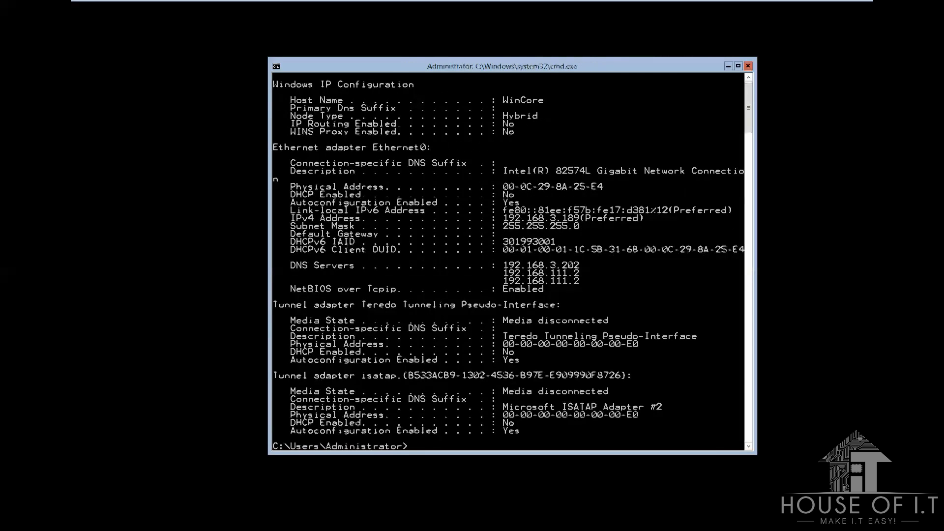
Step: Check the hostname, then netdom-rename the computer to ServerCore as Administrator, answering Y
scroll(508, 261, "down", 4)
type("hostname")
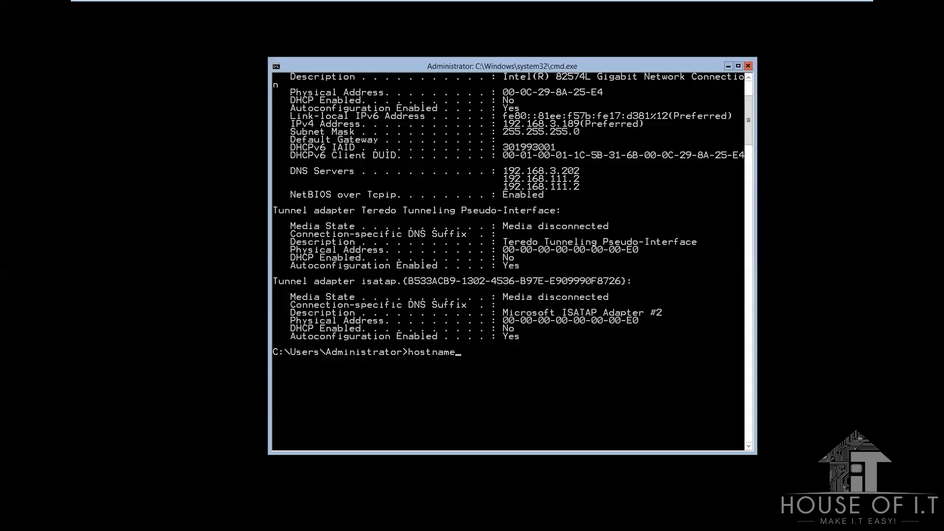
key("Return")
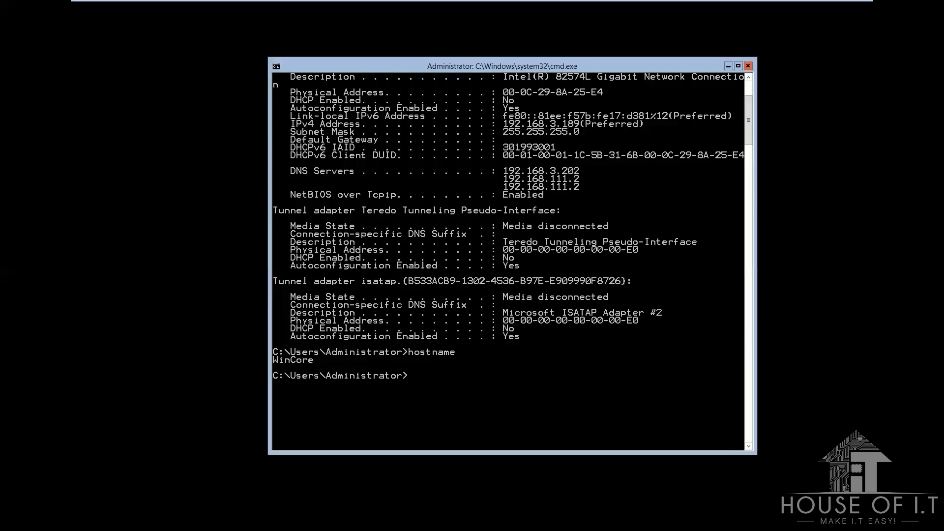
type("netdom renamecomputer")
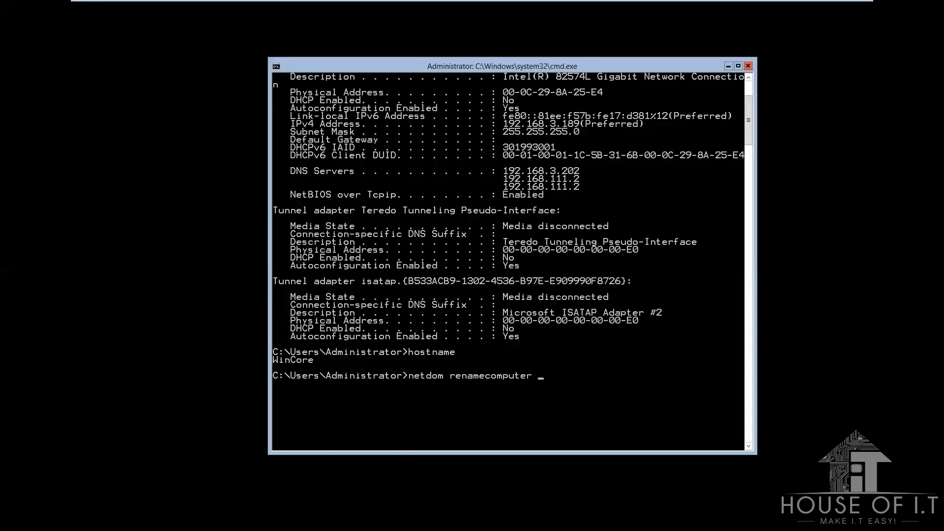
type(" %computername% /newna")
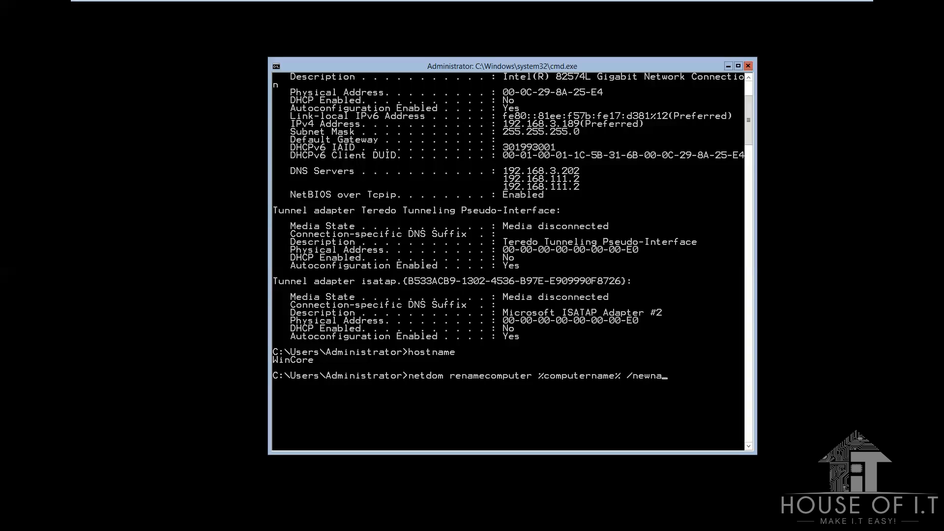
type("me: ServerCore /userd: Administrator")
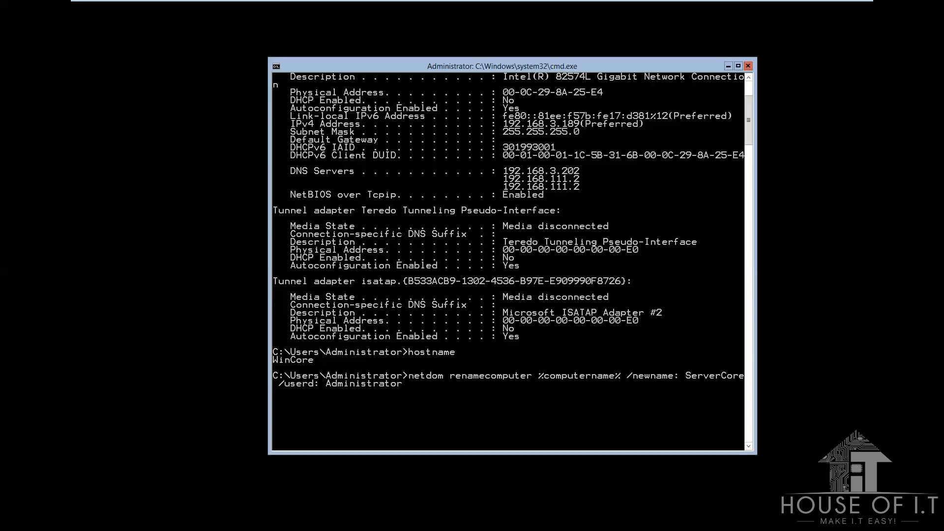
type(" /passwordd /reboot:0")
key("Return")
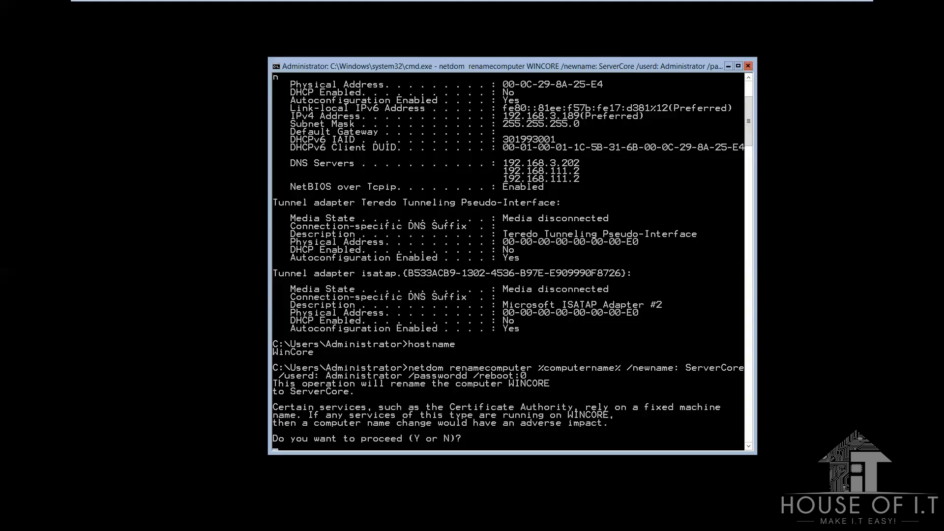
type("y")
key("Return")
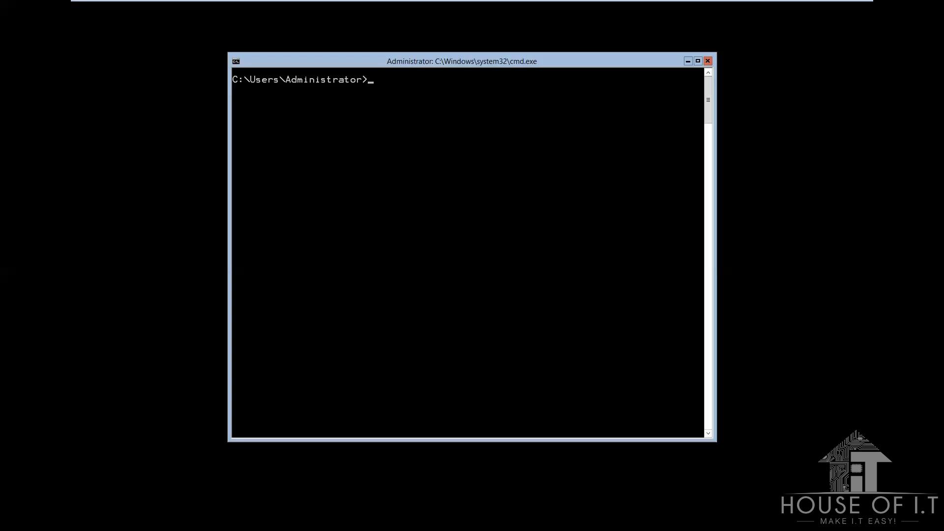
Step: Run netdom join to HouseOfIT.com as Administrator with /reboot:0
type("netd")
type("join %computername%  /doma")
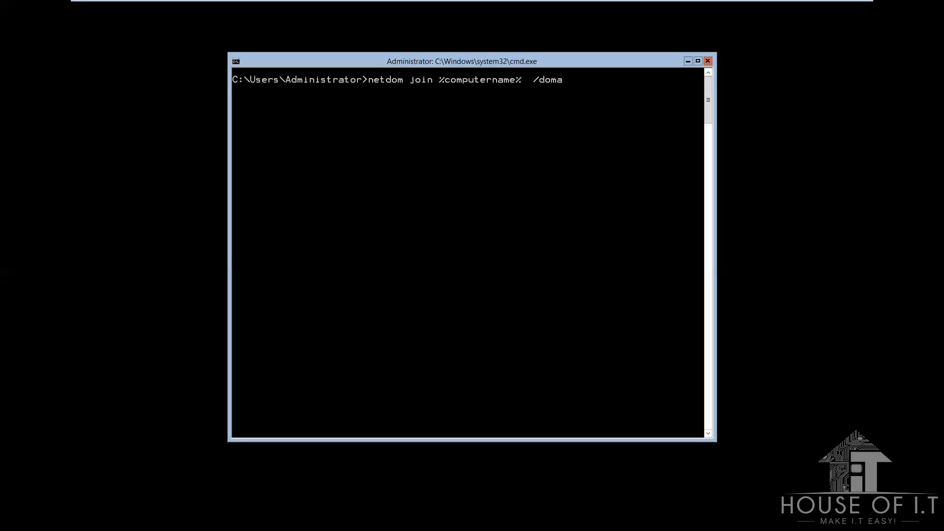
type("in: HouseOfIT.com /userd: Administra")
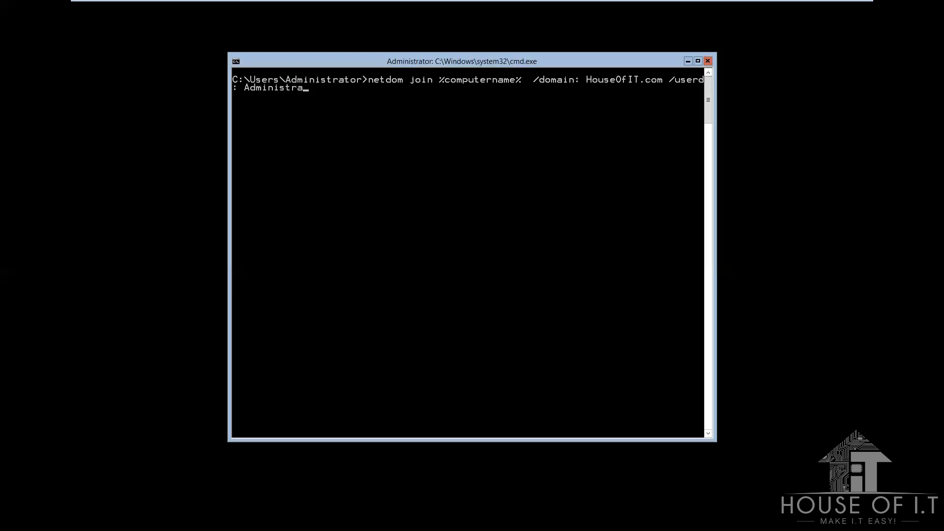
type("tor /passwordd /reboot")
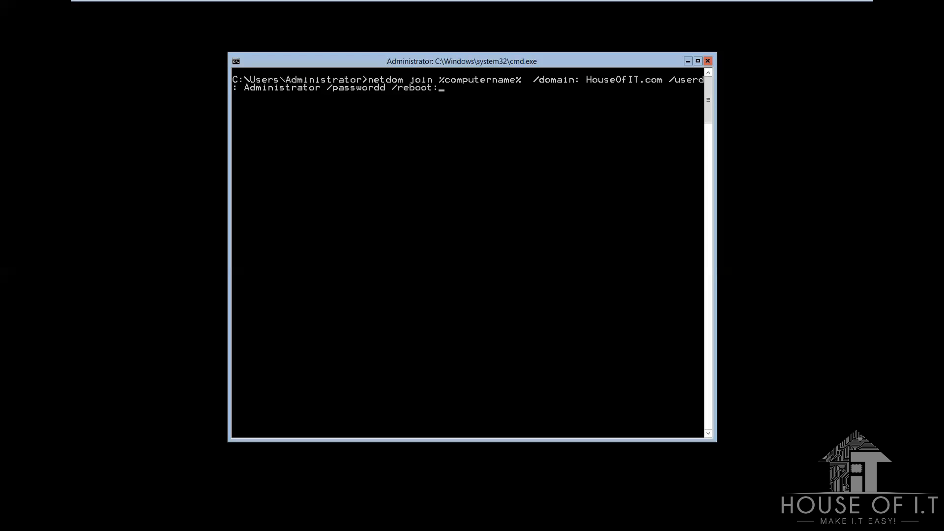
type(":0")
key("Return")
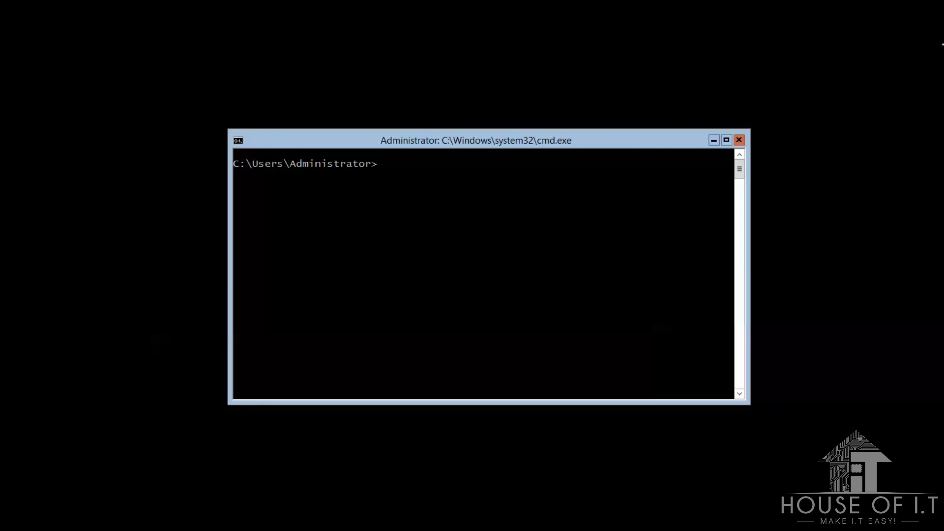
Step: Create local user Staff1 and set its password, entered twice
type("net user Staff1 /add *")
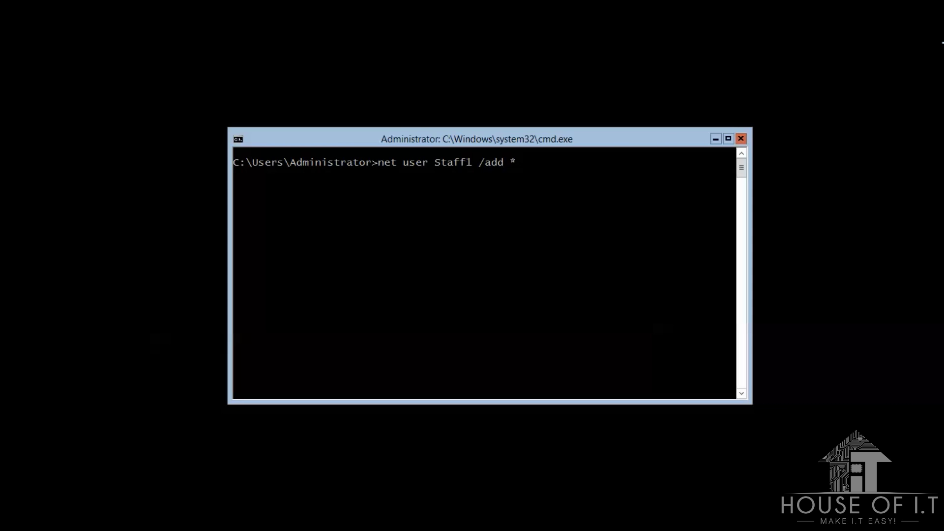
key("Return")
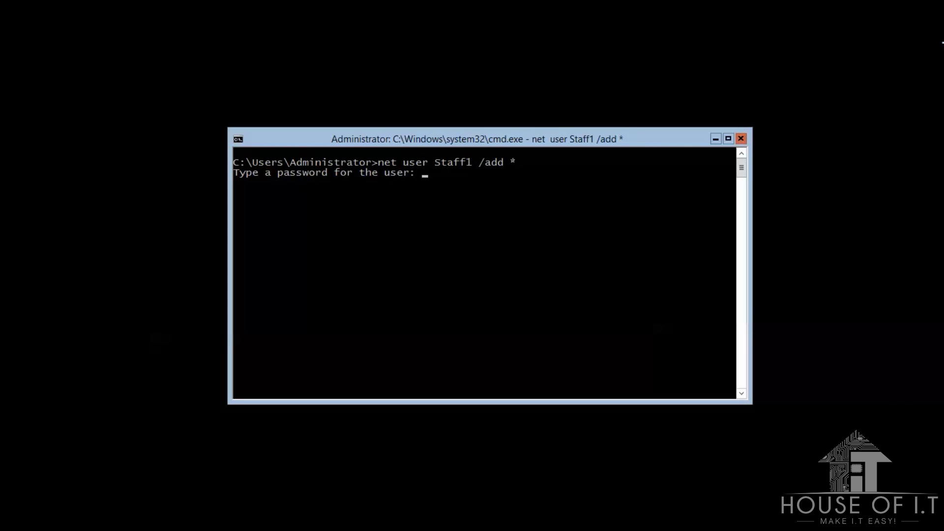
key("Return")
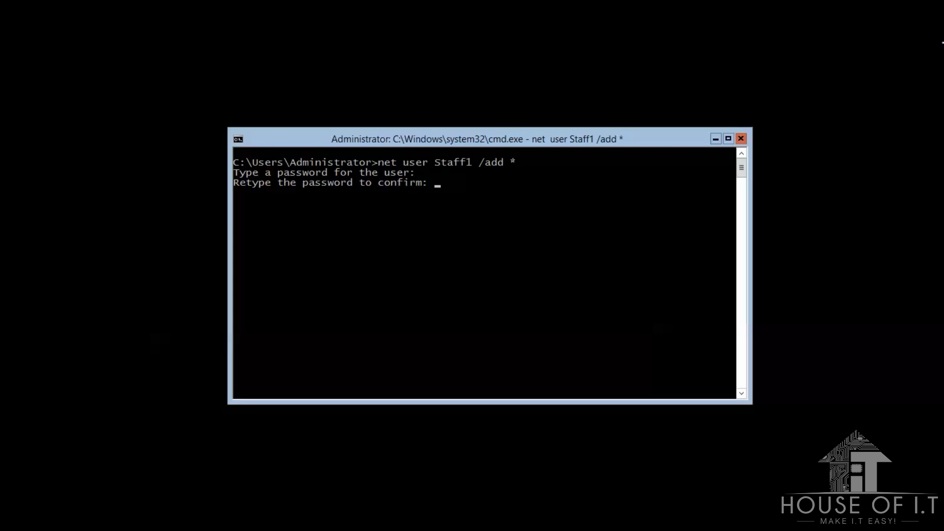
key("Return")
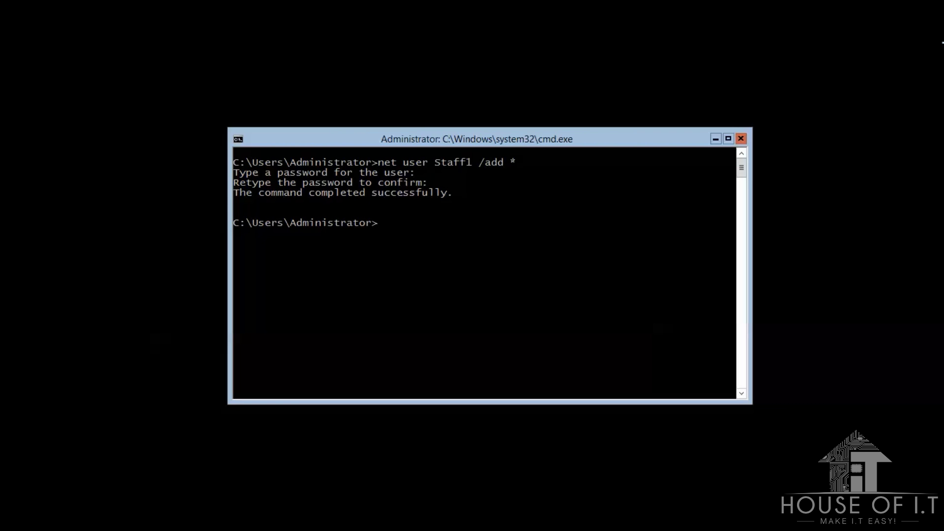
Step: Add Staff1 to the Administrators group and review its account details with net user
type("net localgroup Admini")
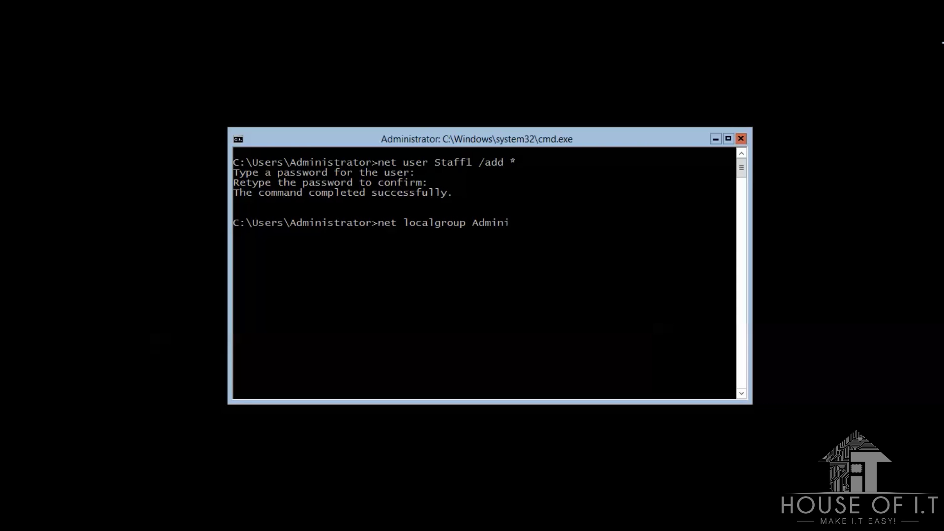
type("strators /add Staff1")
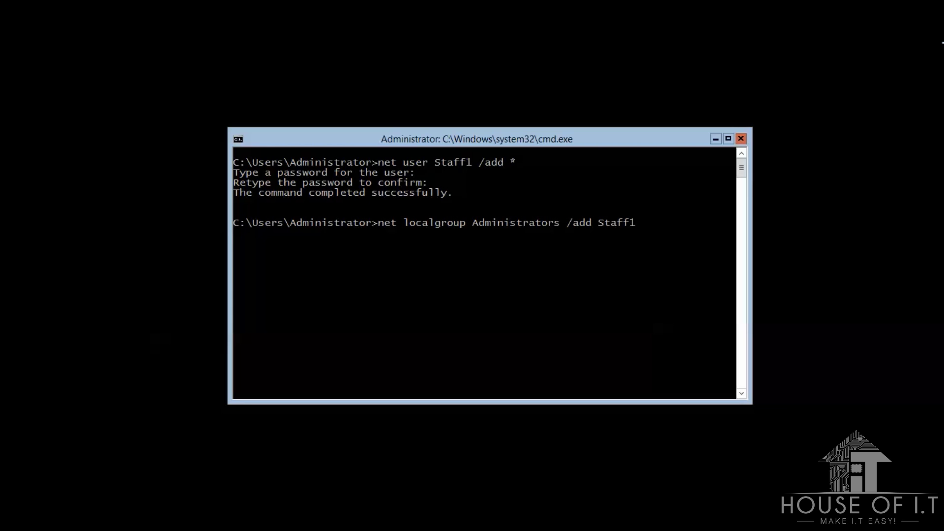
key("Return")
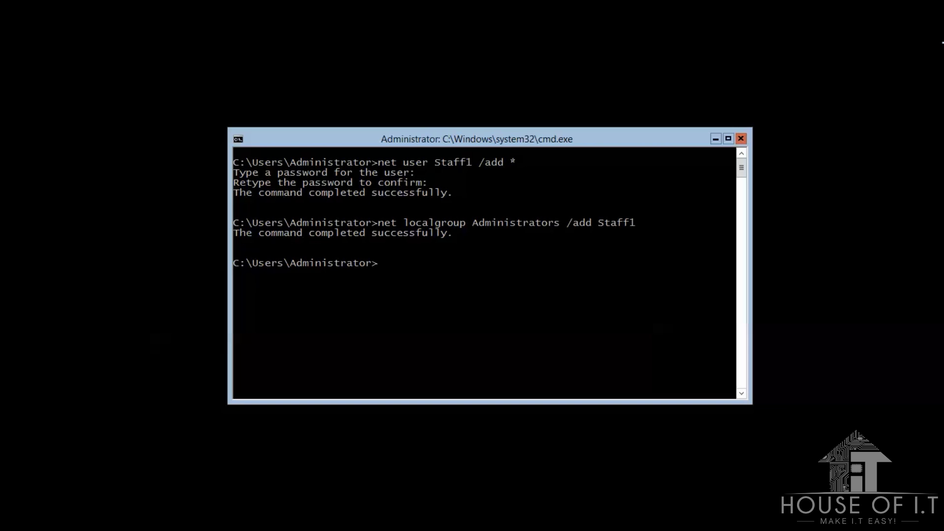
type("net user Staff")
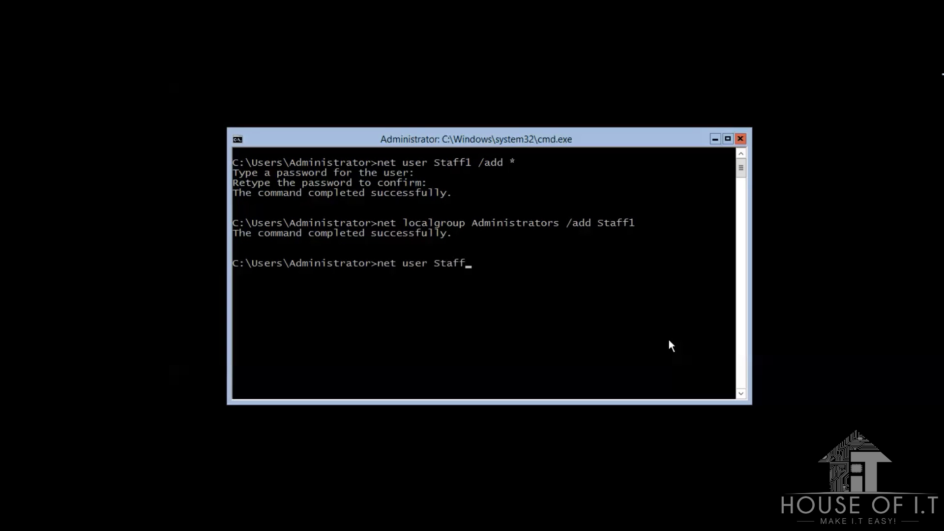
type("1")
key("Return")
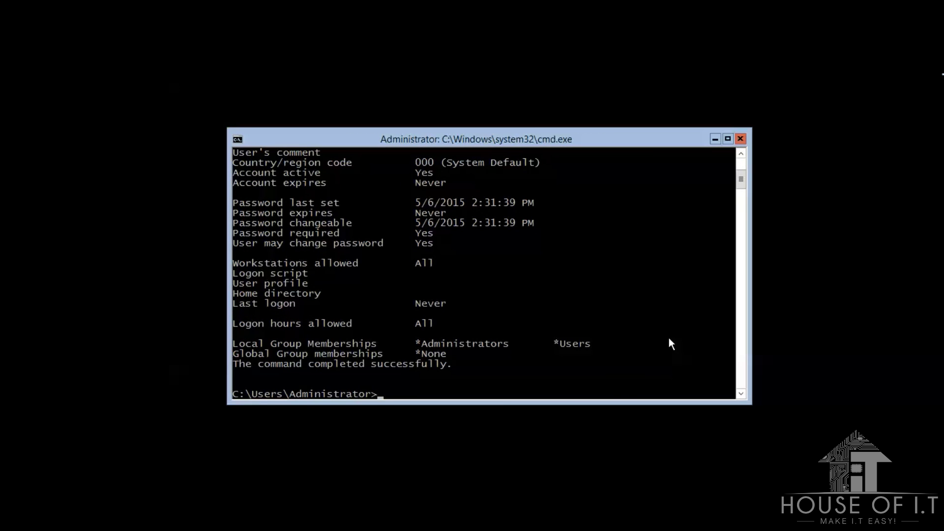
scroll(672, 342, "up", 3)
scroll(671, 343, "down", 1)
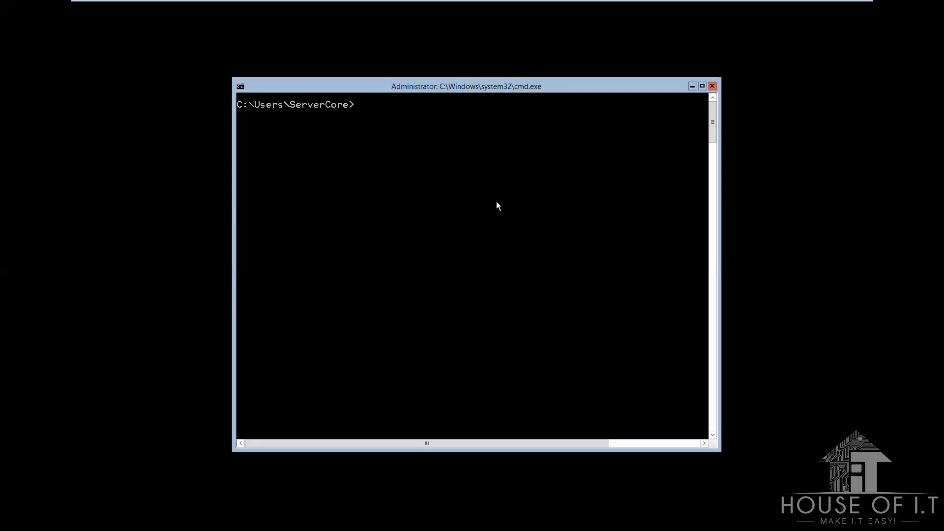
Step: Launch the sconfig Server Configuration tool from the ServerCore prompt
type("config")
key("Return")
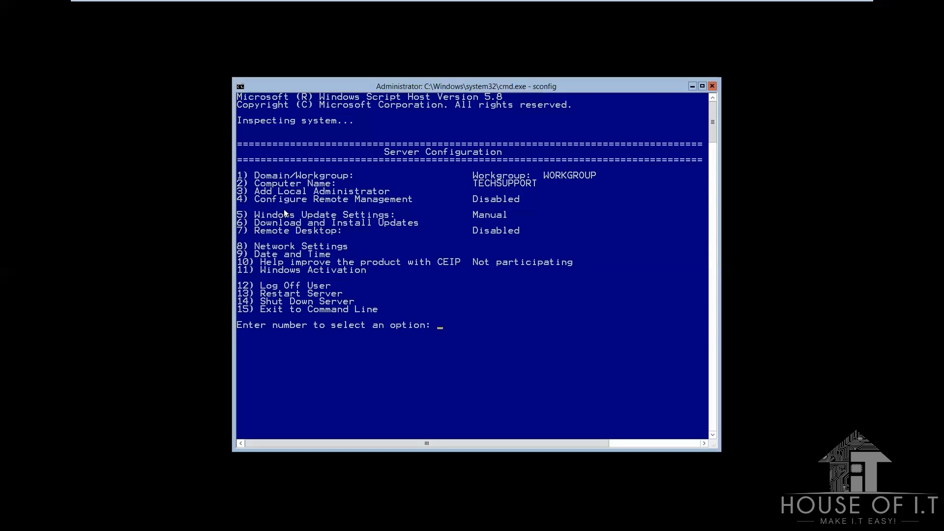
Step: Use sconfig option 2 to rename the computer to Staff2 and accept the restart
type("2")
key("Return")
type("Staff2")
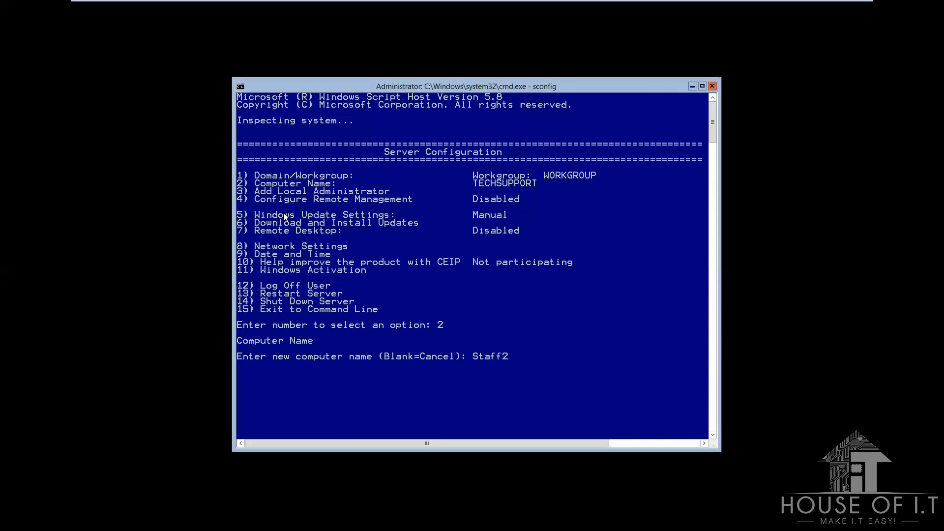
key("Return")
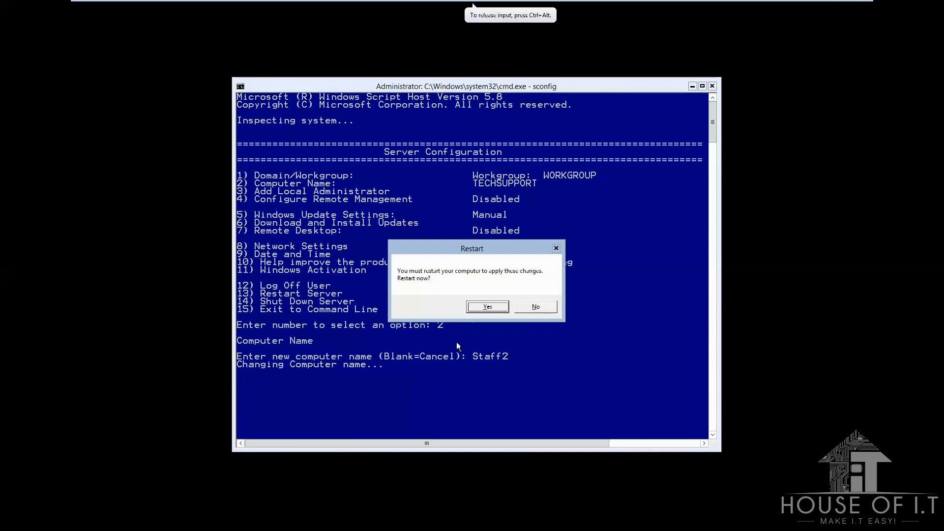
left_click(487, 307)
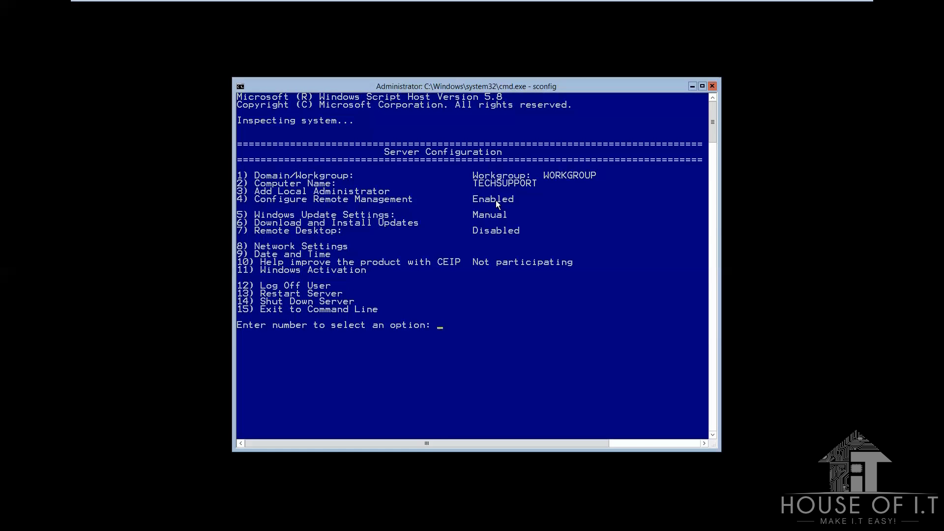
Step: Through option 1, choose Domain and join HouseofIT.com as domain user Administrator
type("1")
key("Return")
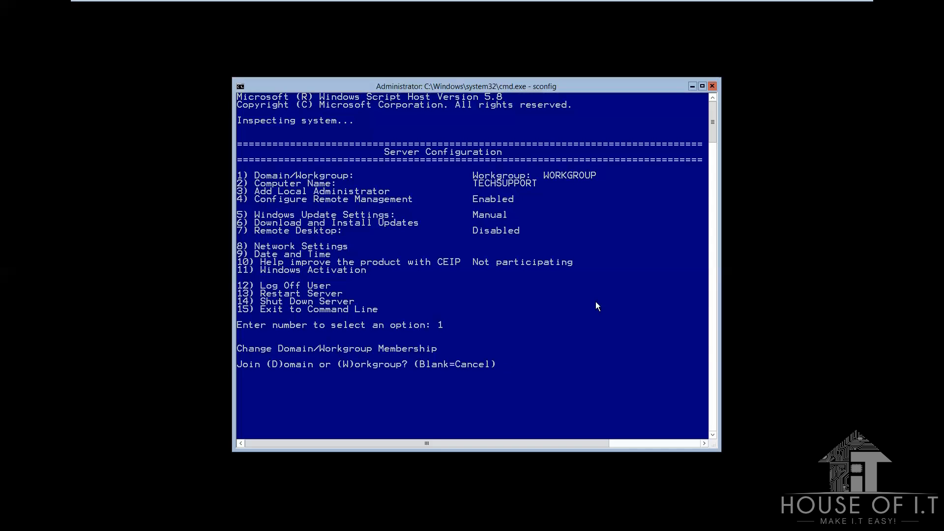
type("d")
key("Return")
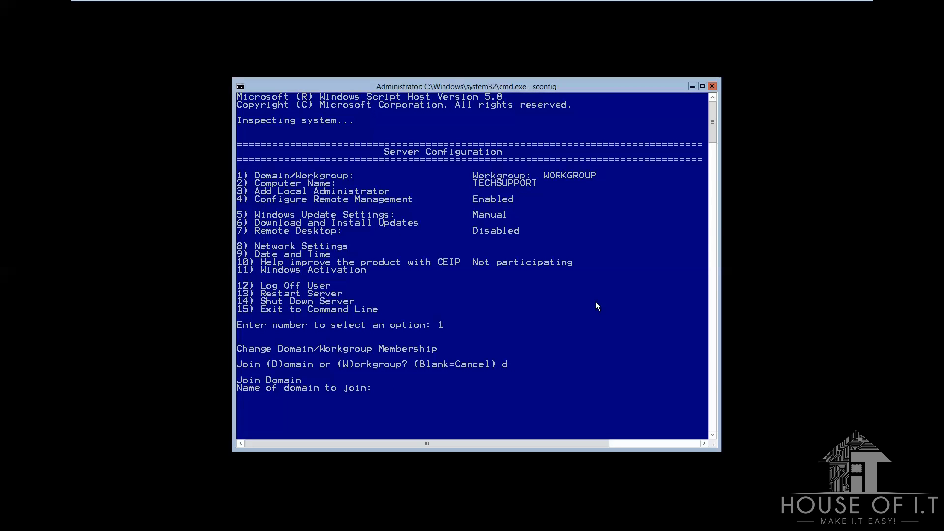
type("HouseofIT.com")
key("Return")
type("Administrator")
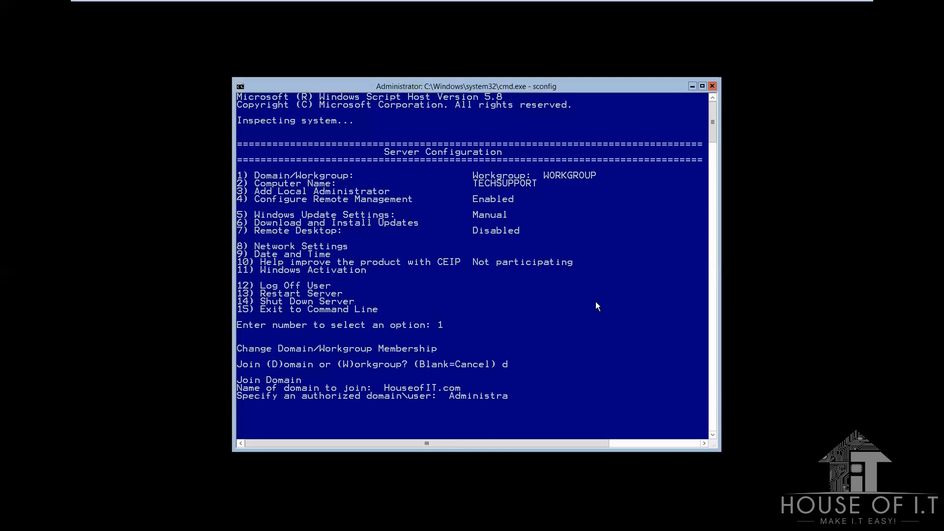
key("Return")
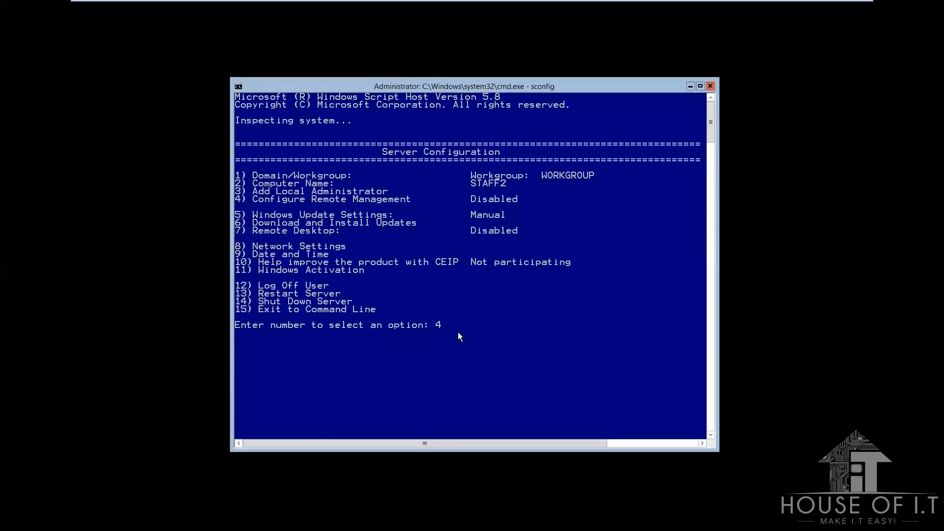
Step: Enable Remote Management via sconfig option 4 and dismiss the success message
key("Return")
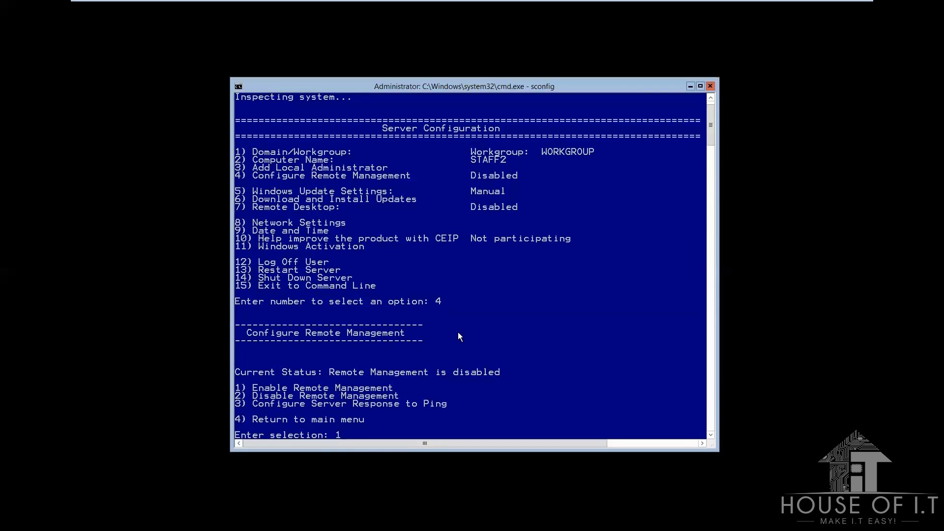
key("Return")
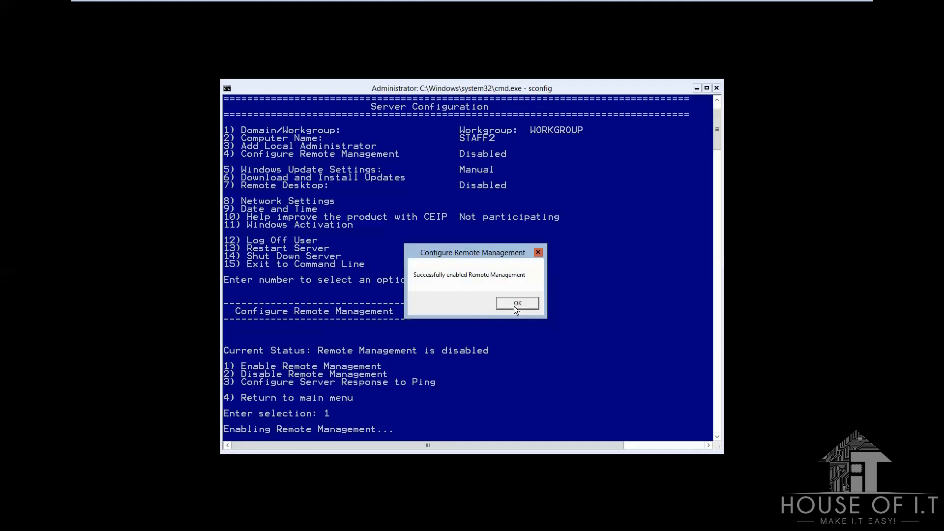
left_click(517, 302)
Step: Allow remote machines to ping the server, then return to the main menu
type("3")
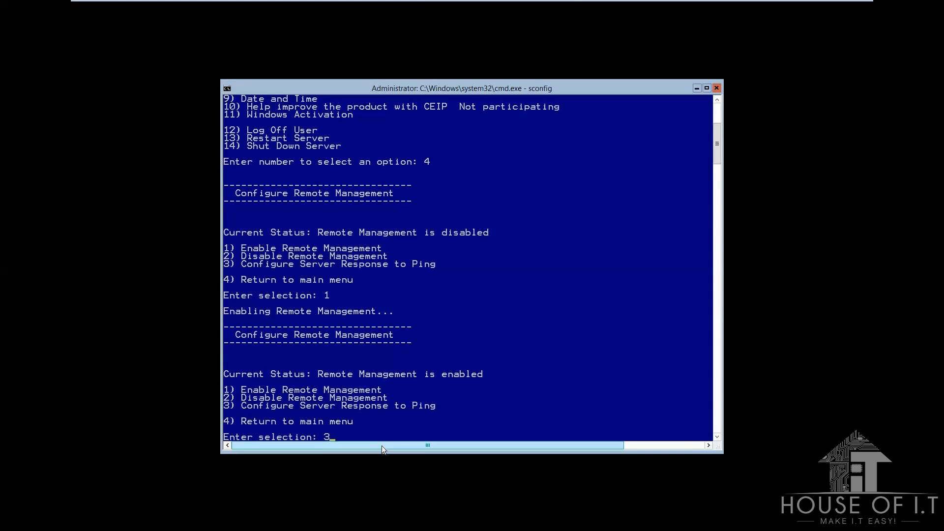
key("Return")
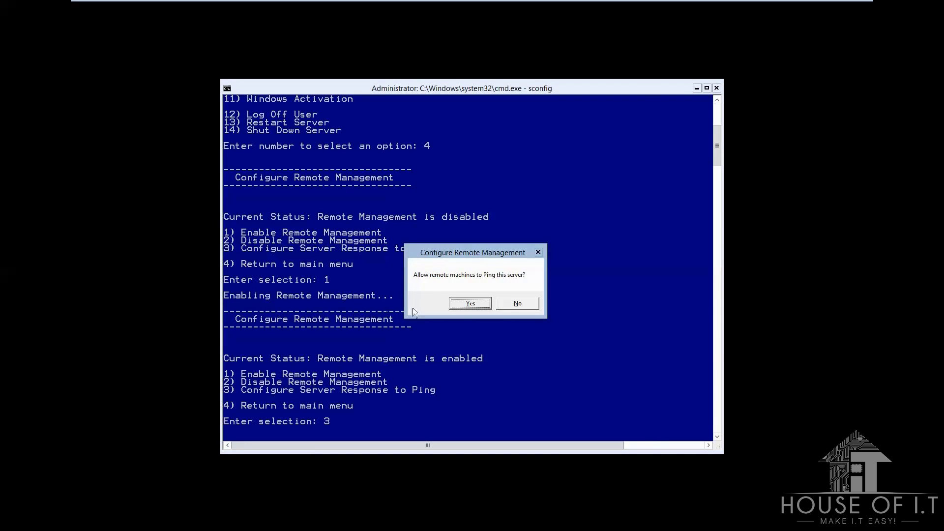
left_click(459, 305)
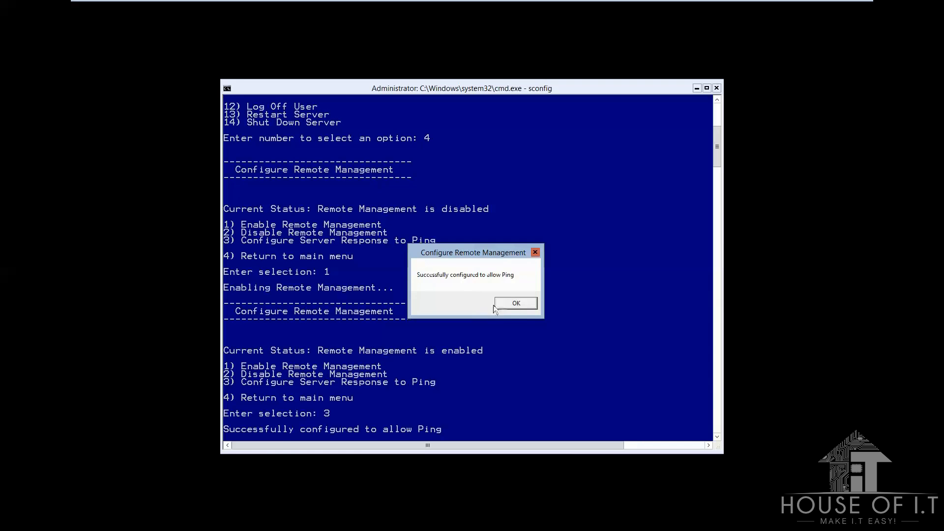
left_click(516, 302)
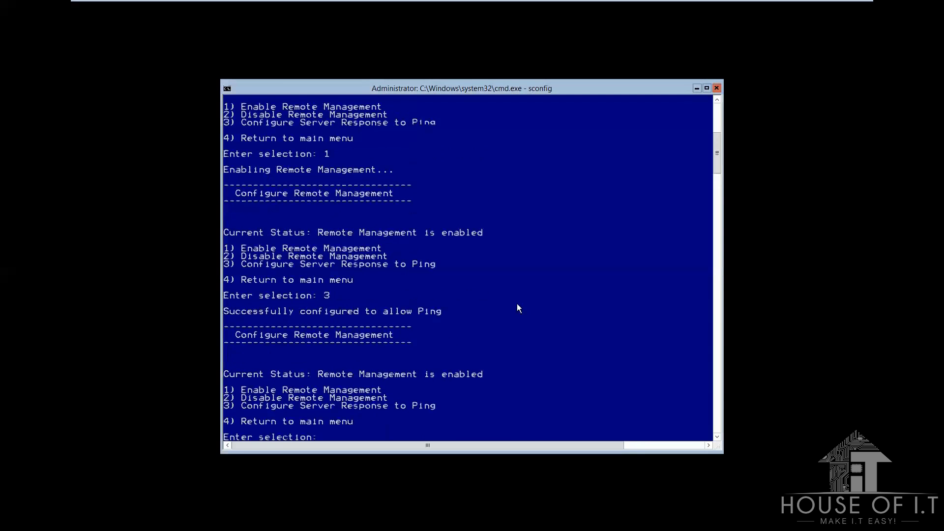
type("4")
key("Return")
Step: In Network Settings, select adapter 10 and switch its address from DHCP to static
type("8")
key("Return")
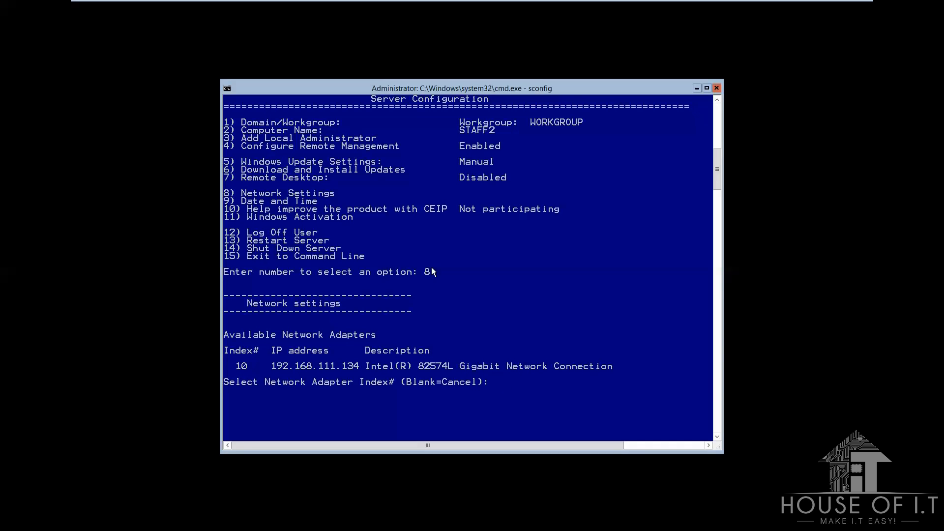
type("10")
key("Return")
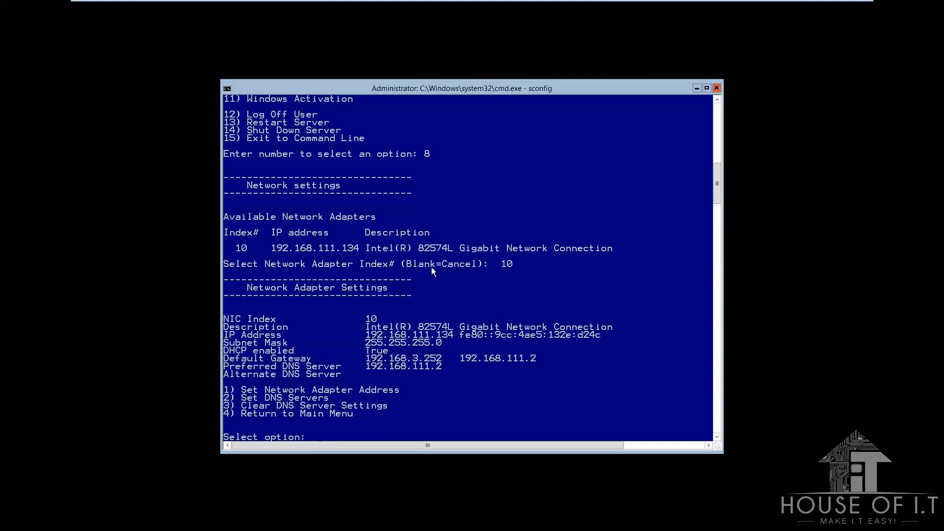
type("1")
key("Return")
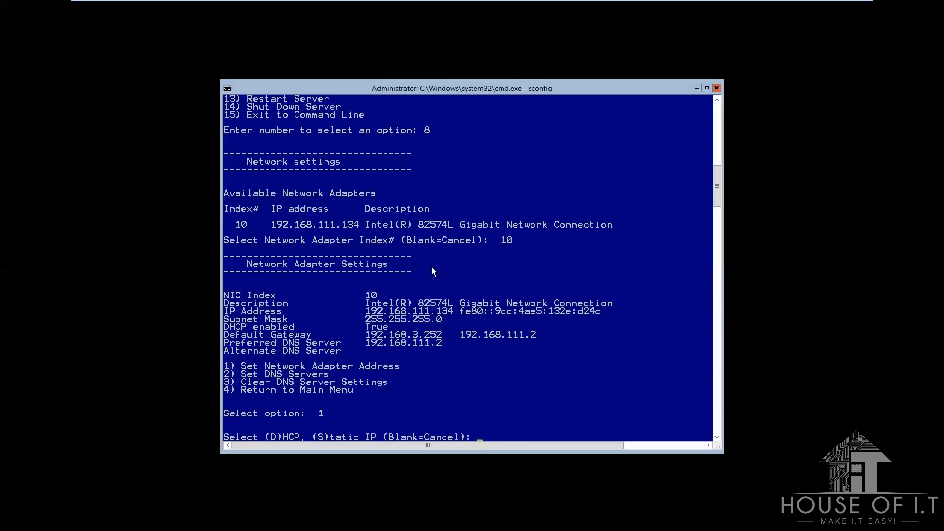
type("s")
key("Return")
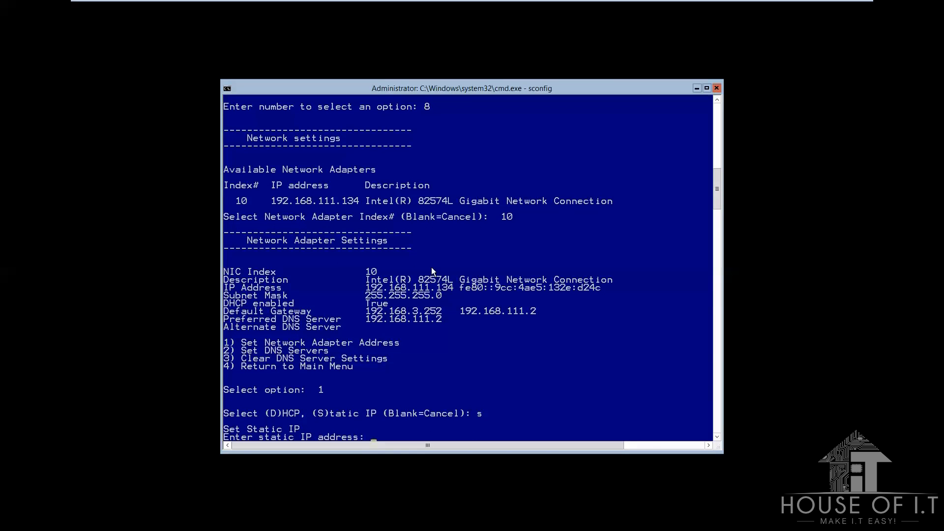
Step: Enter IP 192.168.3.166, mask 255.255.255.0 and gateway 192.168.3.252
type("192.168.3.166")
key("Return")
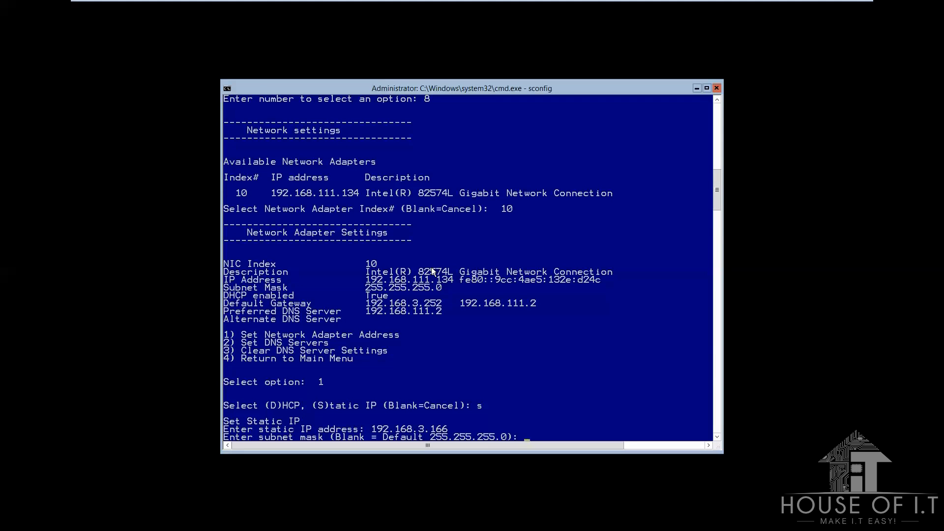
type("255.255.255.0")
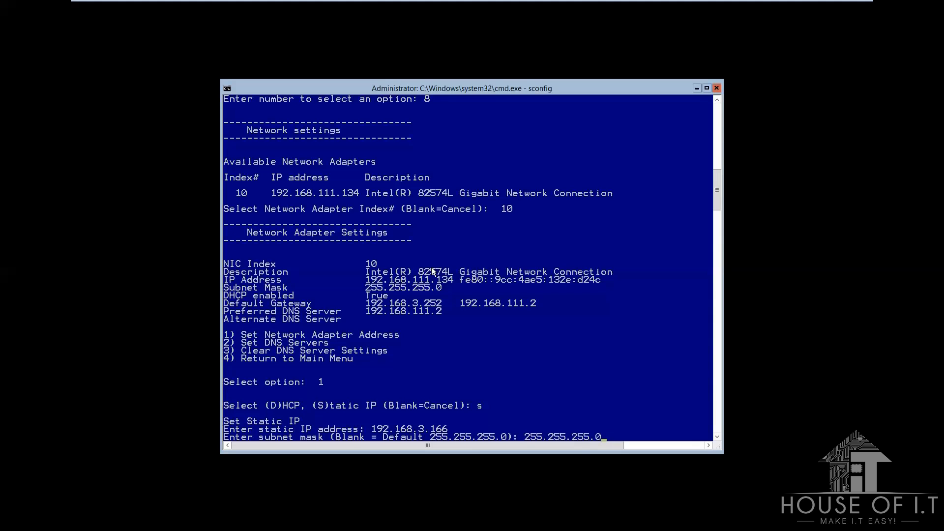
key("Return")
type("192.168.3.252")
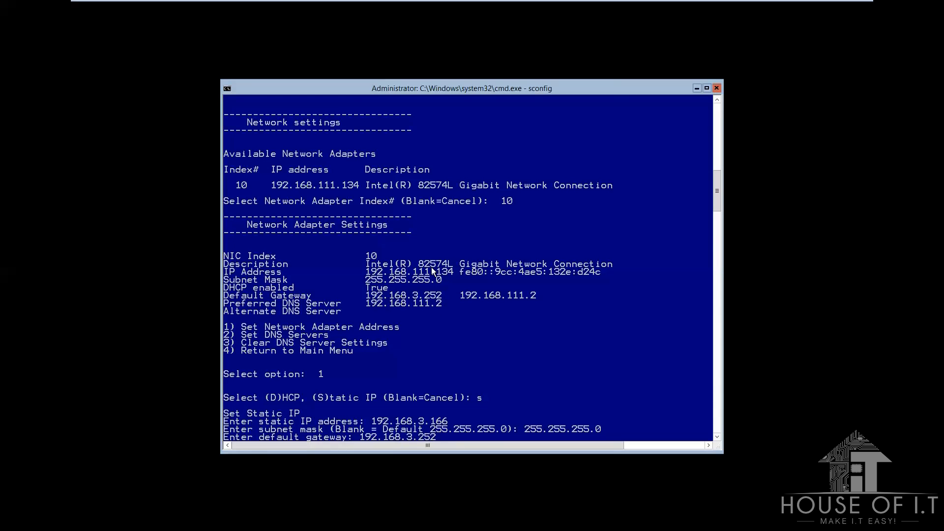
key("Return")
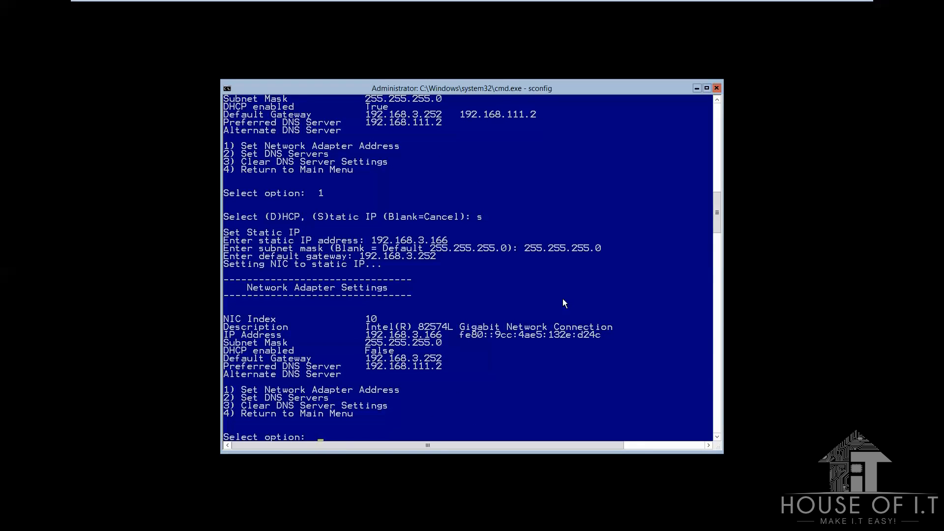
Step: Set adapter 10's DNS servers to 192.168.3.202 (preferred) and 208.67.222.222 (alternate)
type("2")
key("Return")
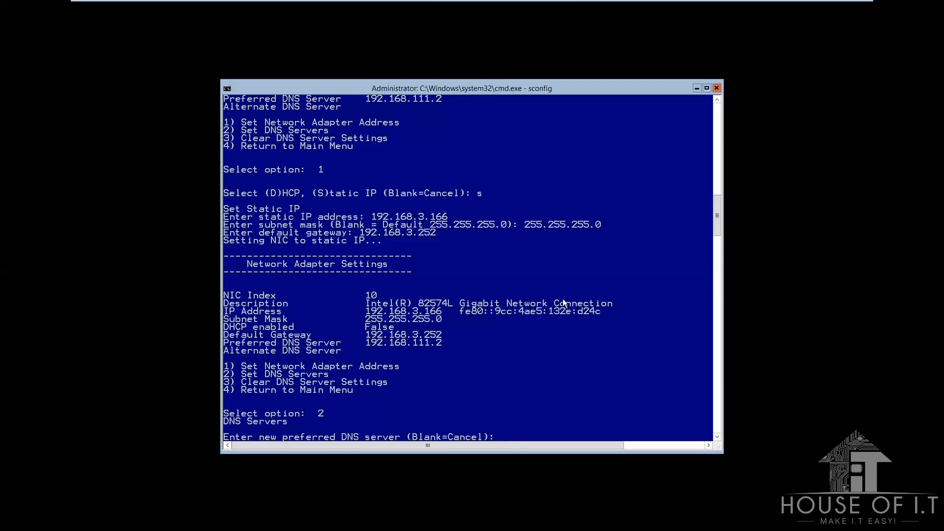
type("192.168.3.202")
key("Return")
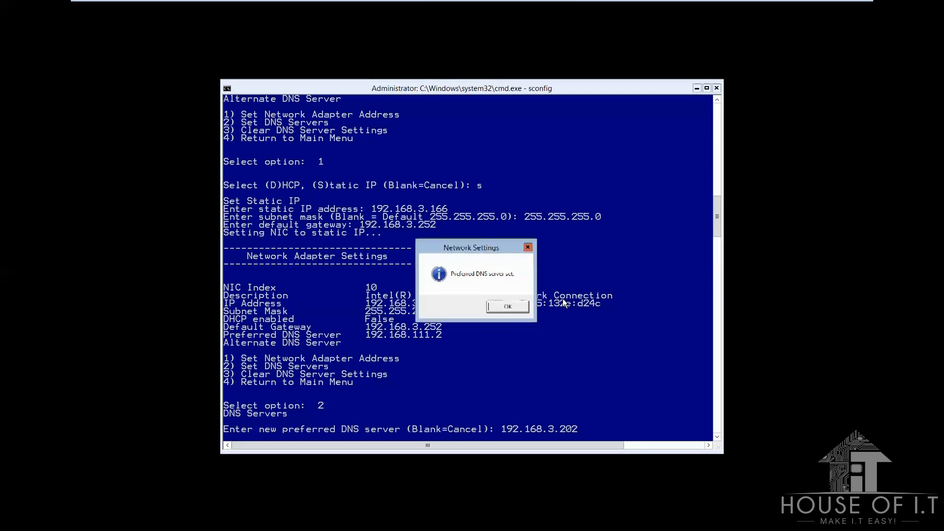
key("Return")
type("2")
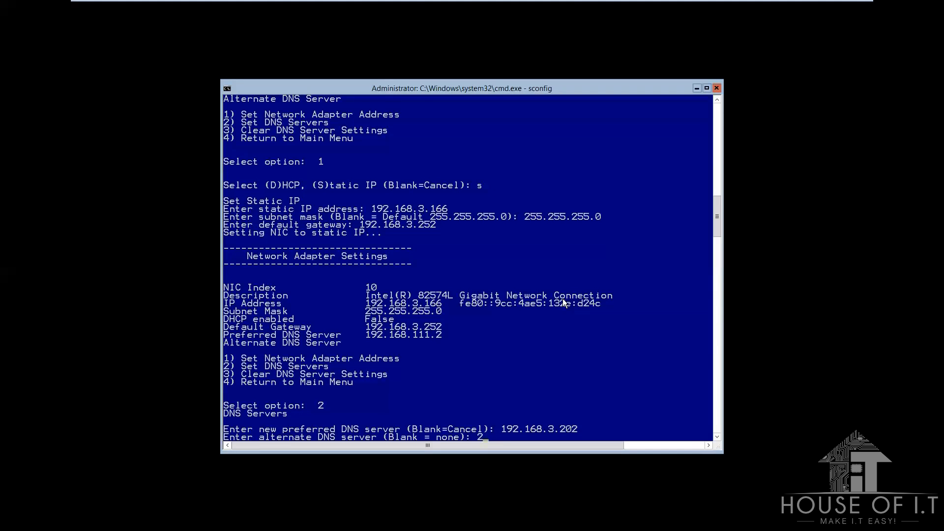
type("08.67.222.222")
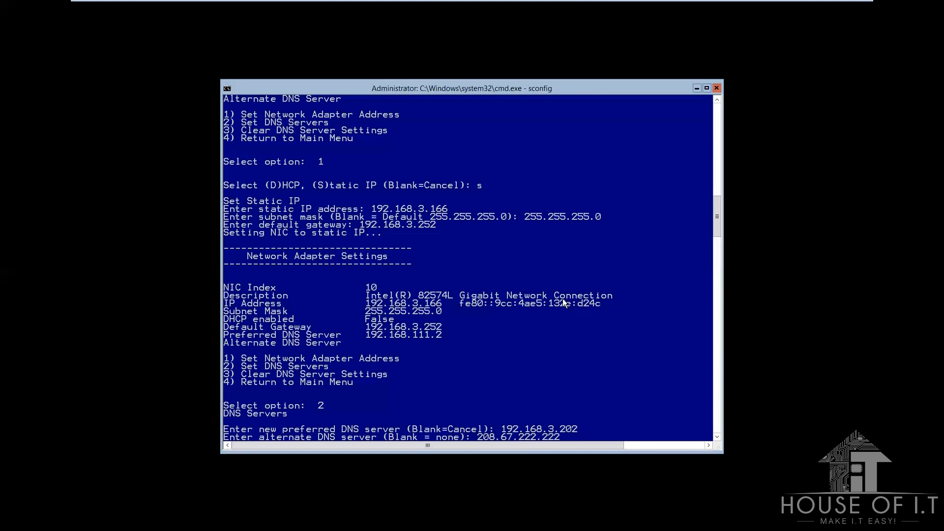
key("Return")
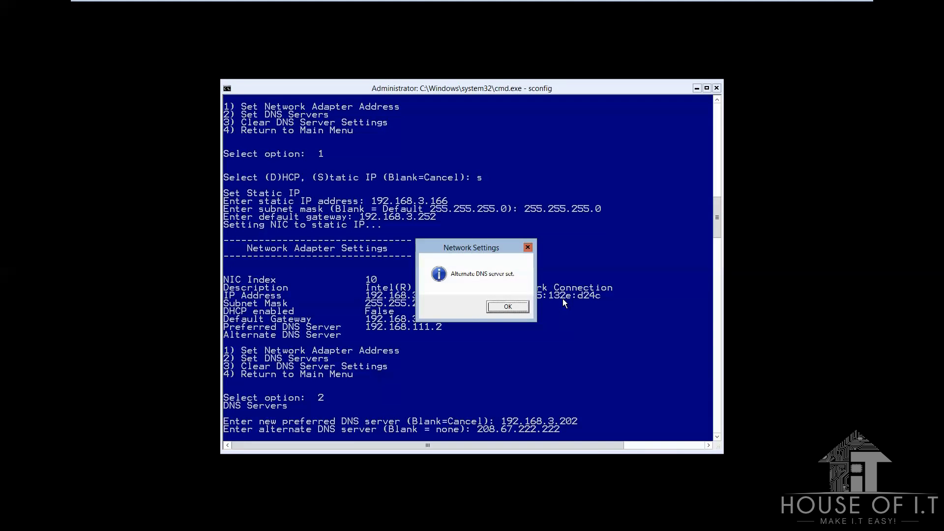
key("Return")
key("Return")
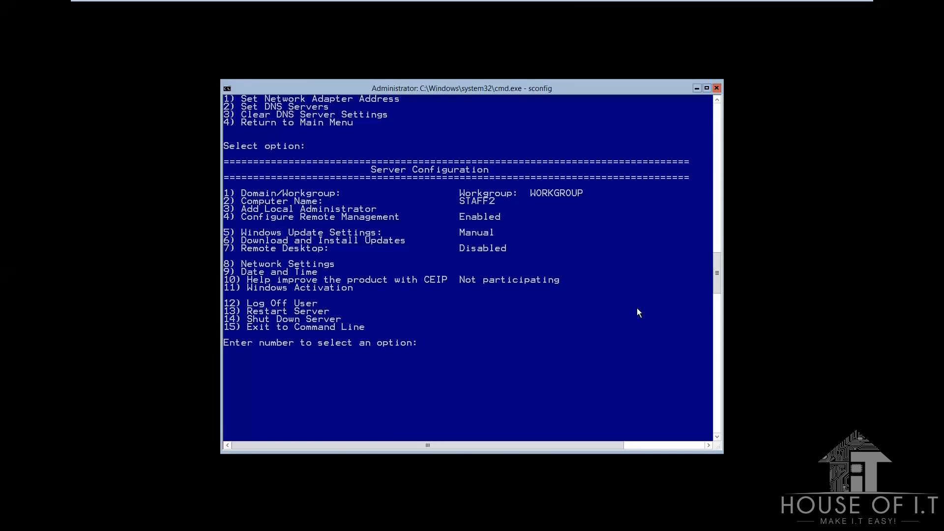